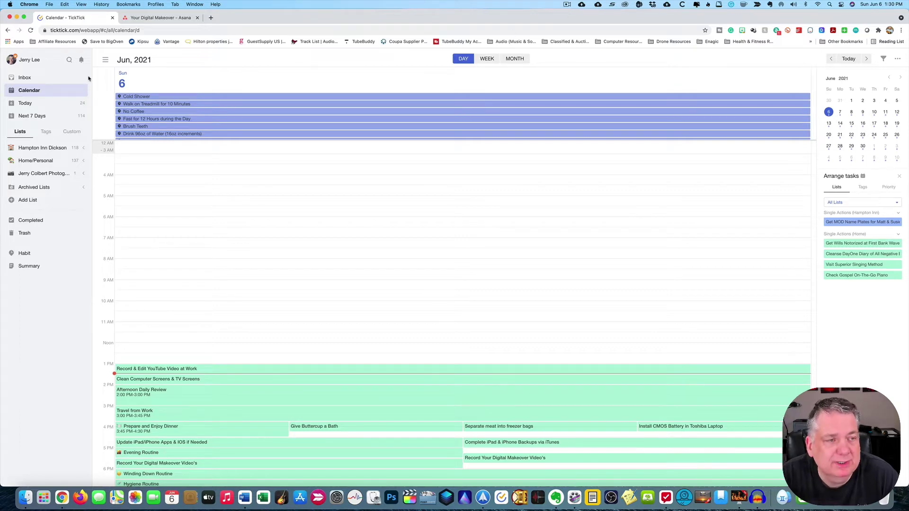
- Add a task named "Morning Routine" to the Inbox
{"action": "left_click", "coordinate": [32, 80]}
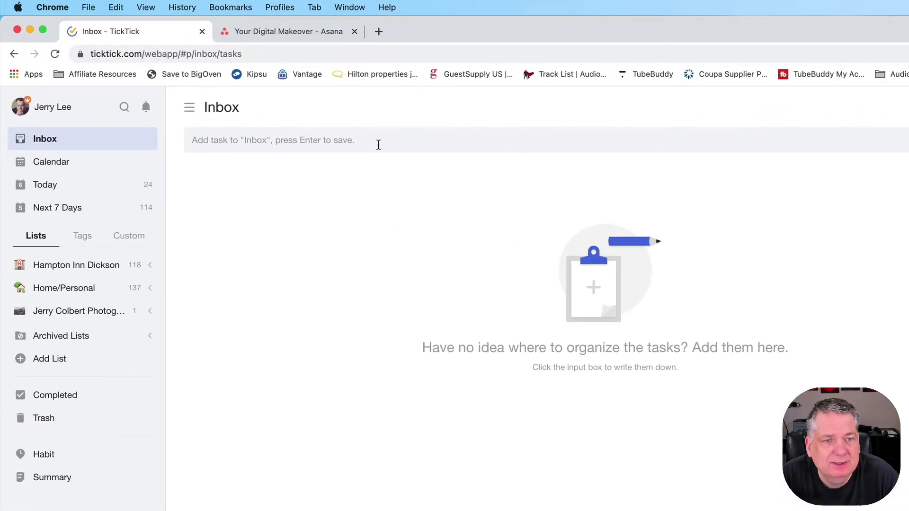
{"action": "left_click", "coordinate": [382, 142]}
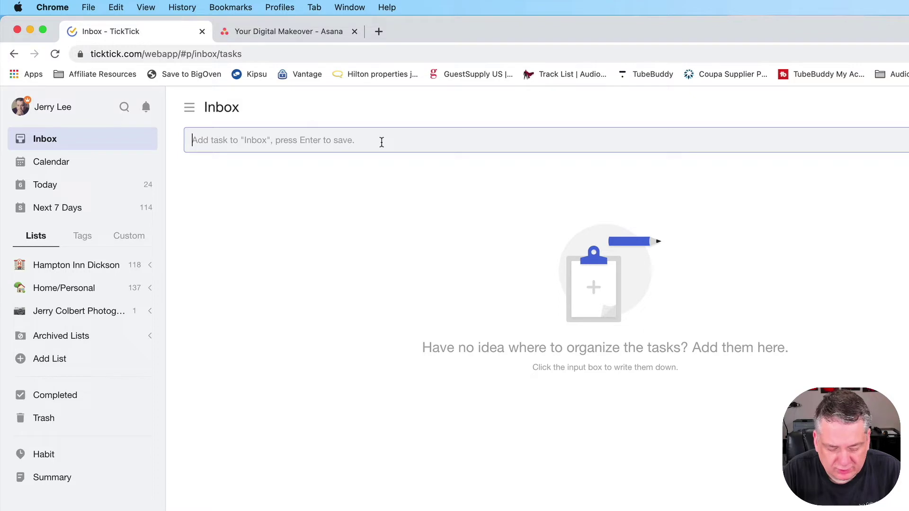
{"action": "type", "text": "Morning "}
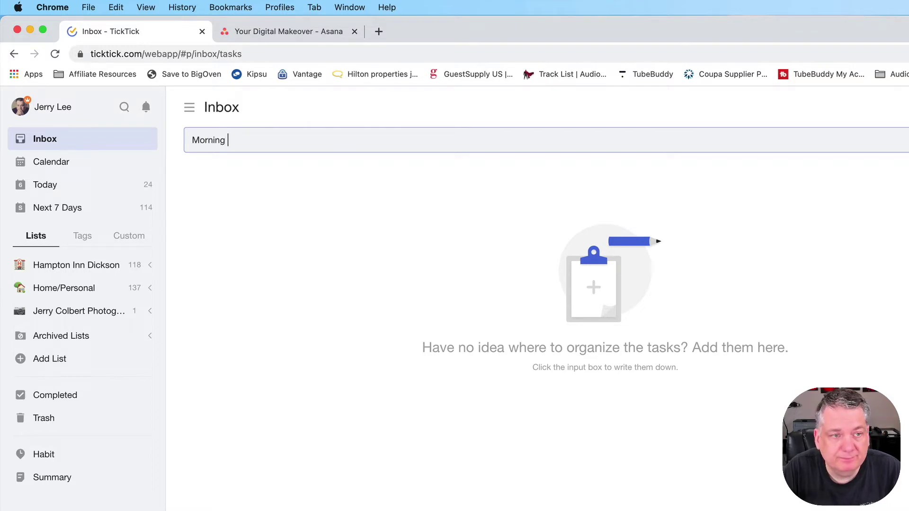
{"action": "type", "text": "Routine"}
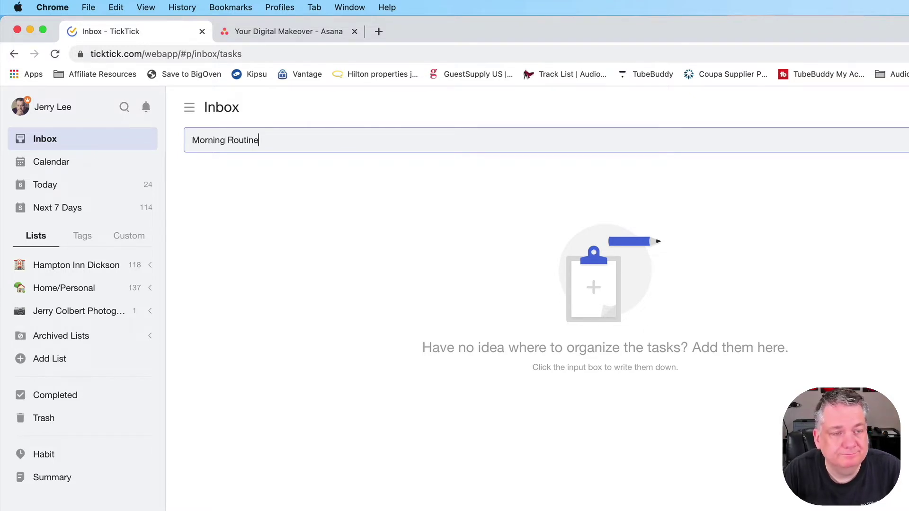
{"action": "left_click", "coordinate": [209, 140]}
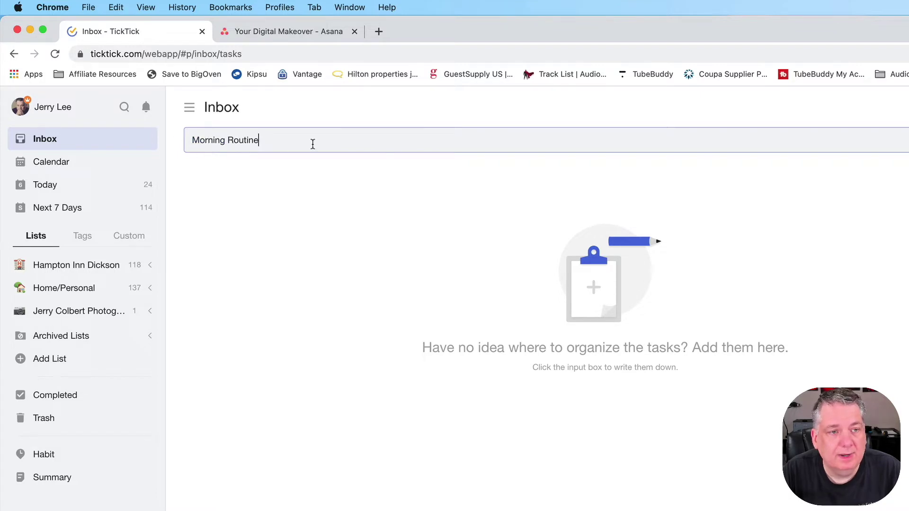
{"action": "key", "text": "Return"}
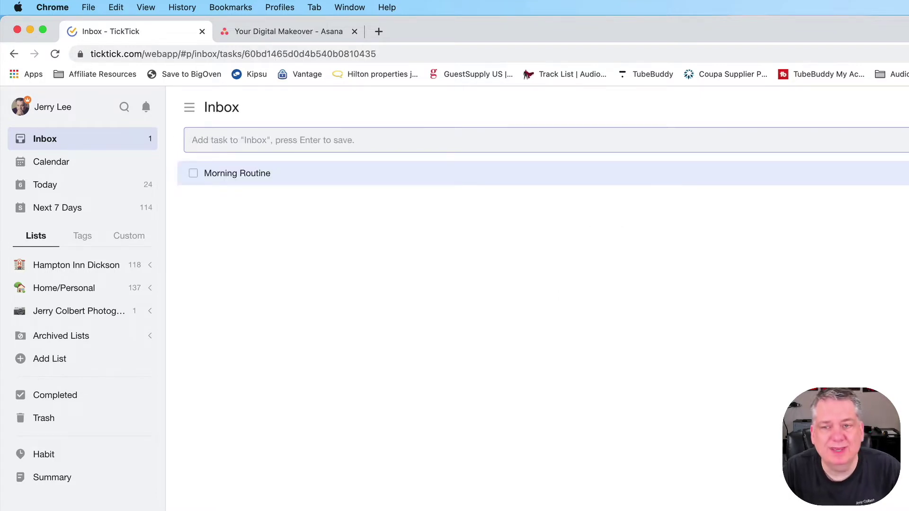
- Add the subtasks "Morning Coffee" and "Exercise" under the Morning Routine task
{"action": "left_click", "coordinate": [356, 183]}
{"action": "right_click", "coordinate": [354, 179]}
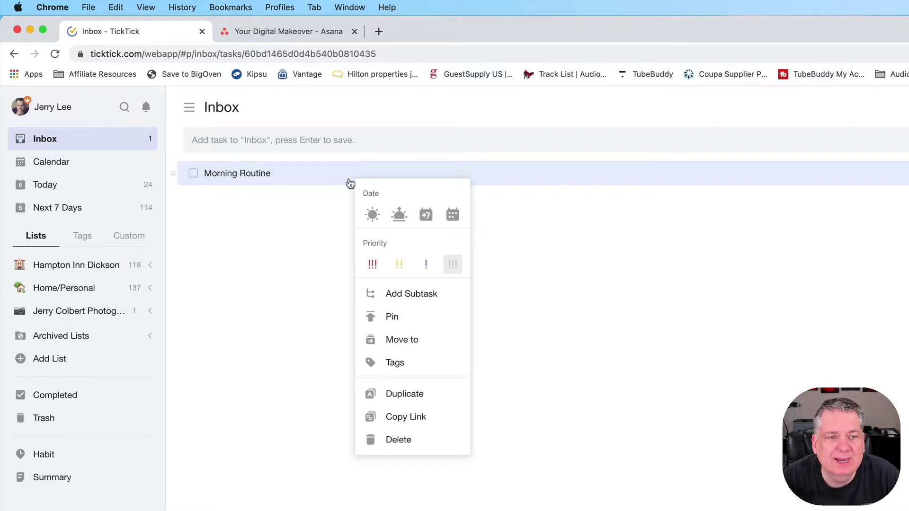
{"action": "left_click", "coordinate": [316, 182]}
{"action": "right_click", "coordinate": [315, 179]}
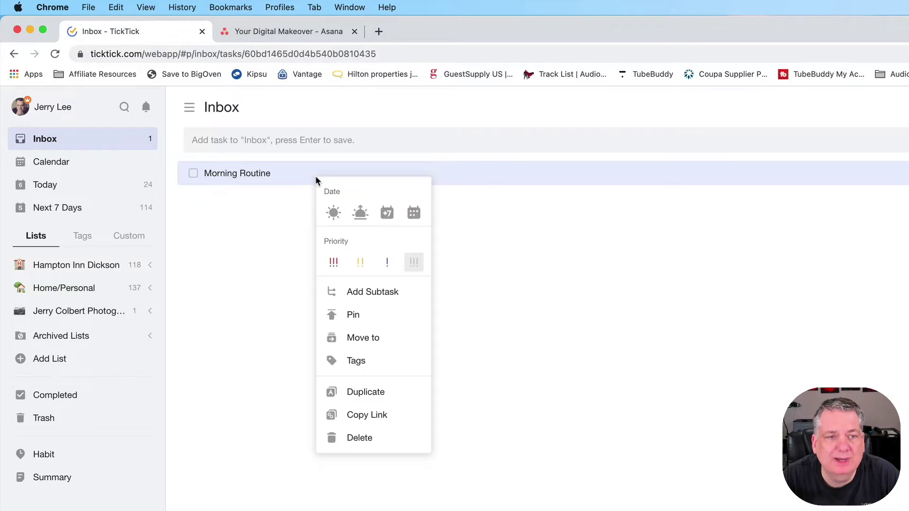
{"action": "left_click", "coordinate": [286, 182]}
{"action": "right_click", "coordinate": [285, 180]}
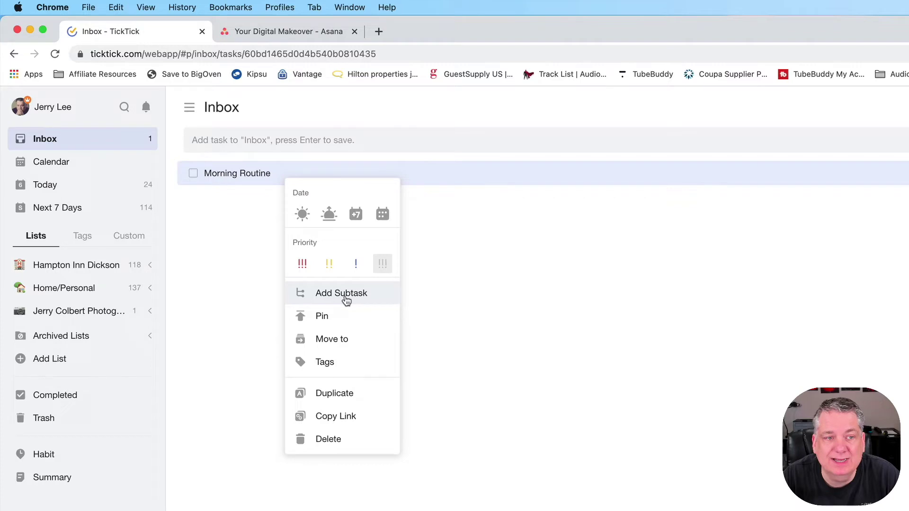
{"action": "left_click", "coordinate": [346, 300]}
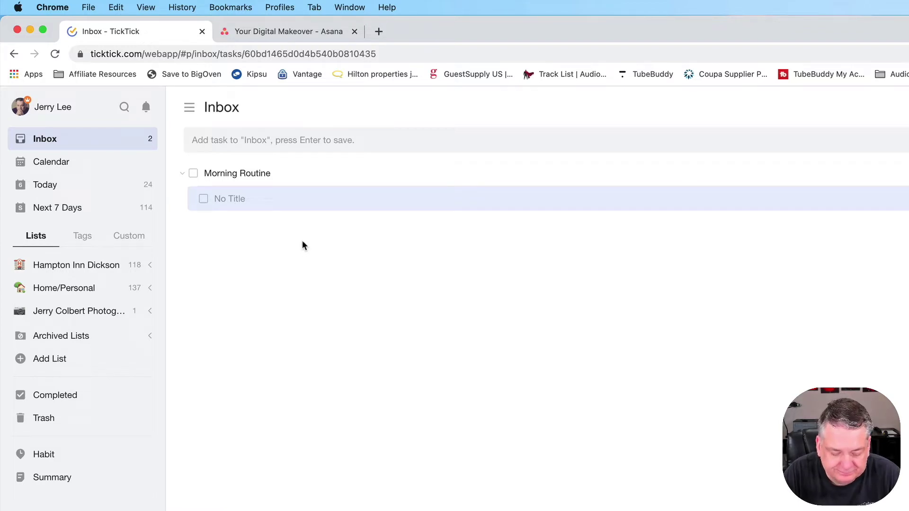
{"action": "type", "text": "Morning Coffee"}
{"action": "key", "text": "Return"}
{"action": "type", "text": "Exercise"}
{"action": "key", "text": "Return"}
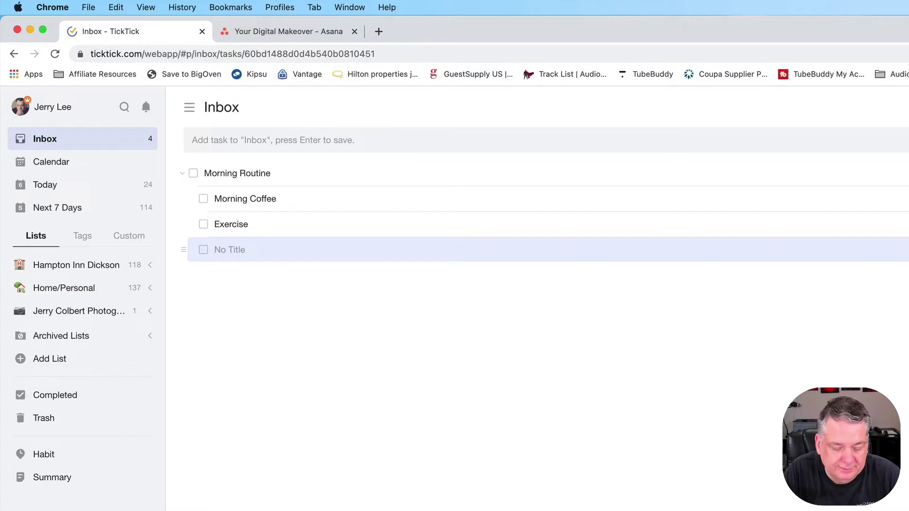
- Add the subtasks "Walk Cat", "Play with Cat" and "Have Cat with Me" to the Morning Routine task, leaving no blank subtask
{"action": "type", "text": "Walk Cat"}
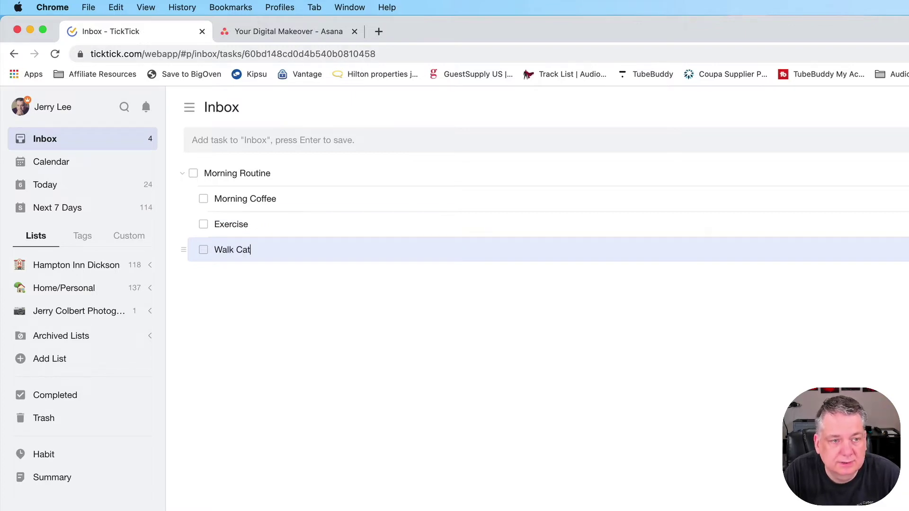
{"action": "key", "text": "Return"}
{"action": "type", "text": "Pl"}
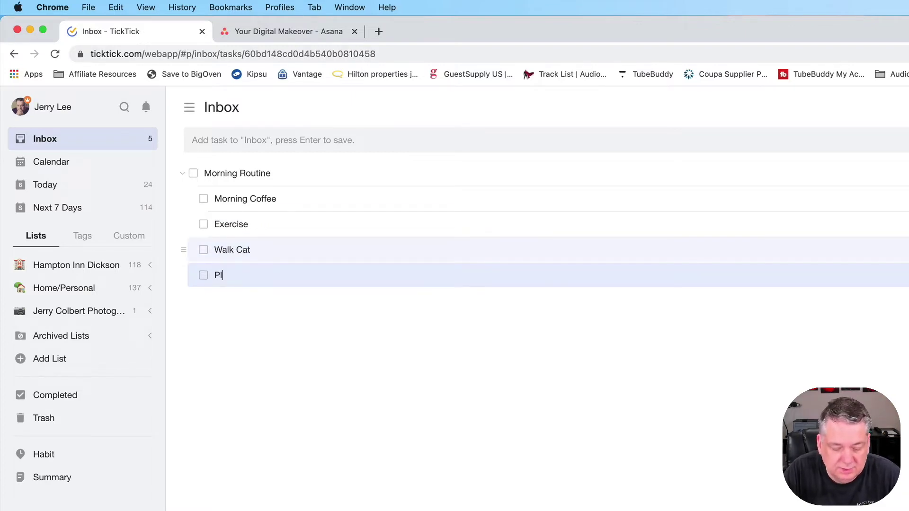
{"action": "type", "text": "ay with Cat"}
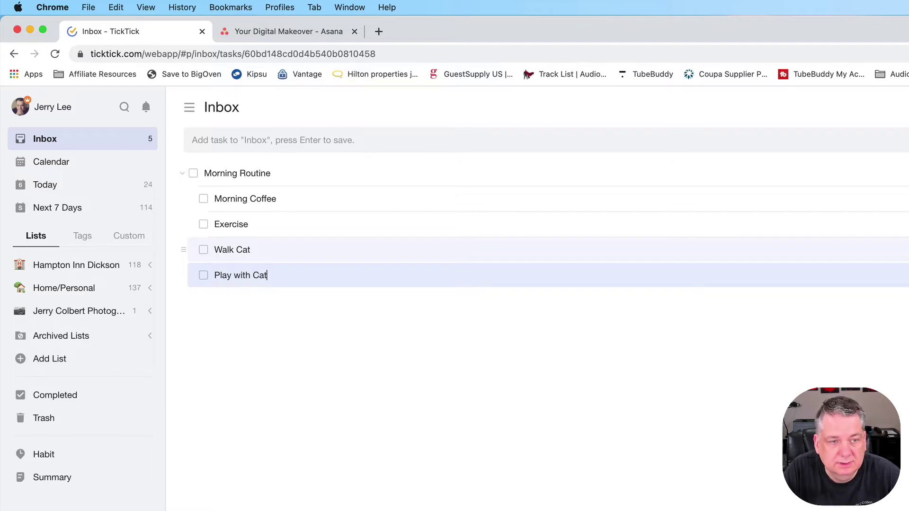
{"action": "key", "text": "Return"}
{"action": "type", "text": "Have "}
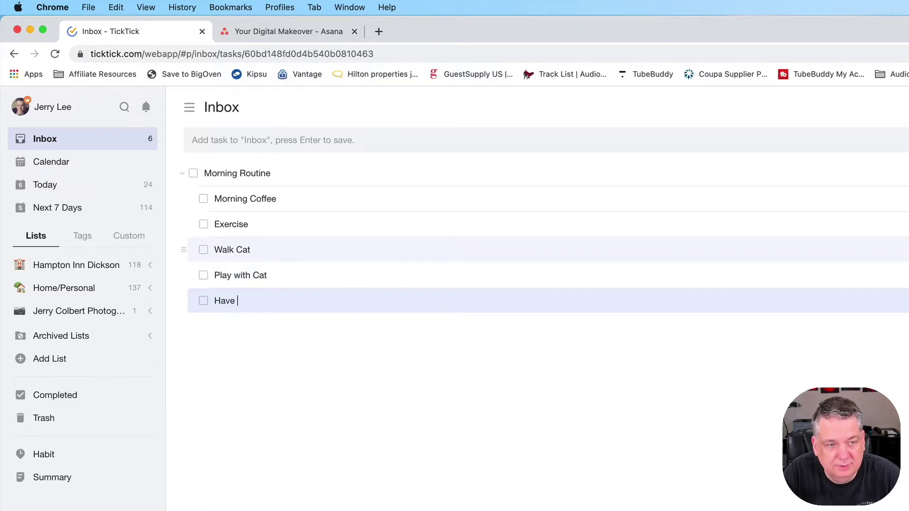
{"action": "type", "text": "Cat with Me"}
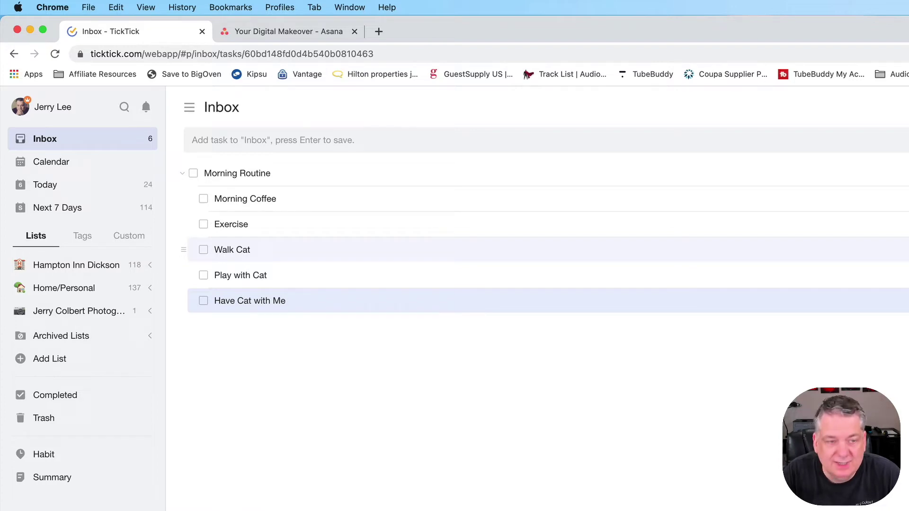
{"action": "key", "text": "Return"}
{"action": "key", "text": "BackSpace"}
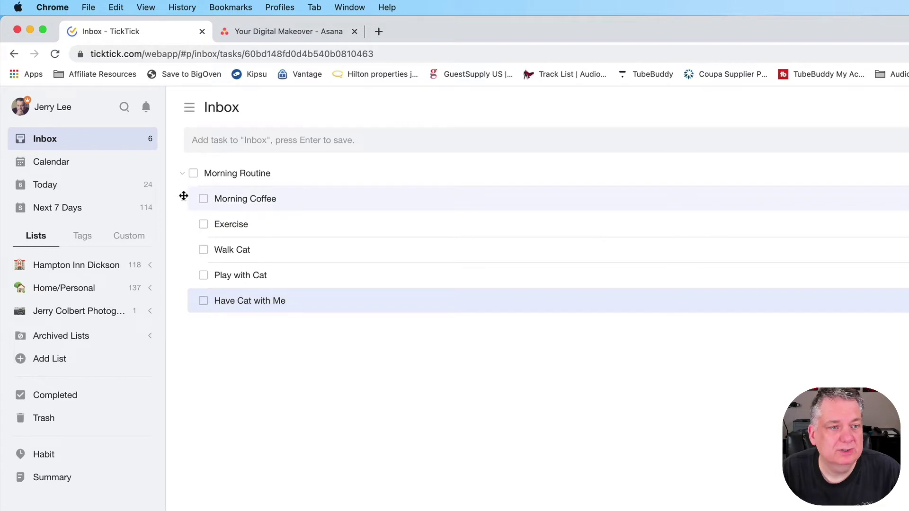
- Collapse and expand the Morning Routine subtask list several times, leaving it expanded
{"action": "left_click", "coordinate": [183, 175]}
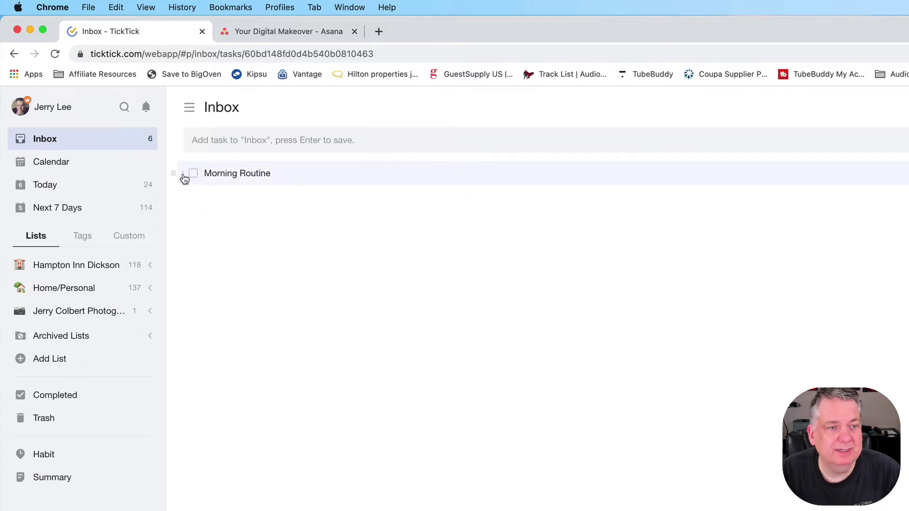
{"action": "left_click", "coordinate": [183, 176]}
{"action": "left_click", "coordinate": [184, 175]}
{"action": "left_click", "coordinate": [183, 175]}
{"action": "left_click", "coordinate": [183, 175]}
{"action": "left_click", "coordinate": [184, 175]}
{"action": "left_click", "coordinate": [183, 175]}
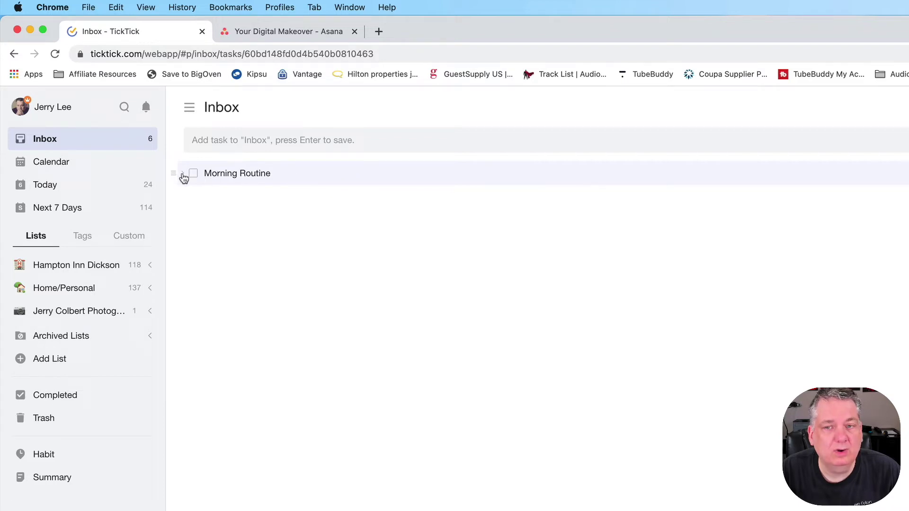
{"action": "left_click", "coordinate": [181, 174]}
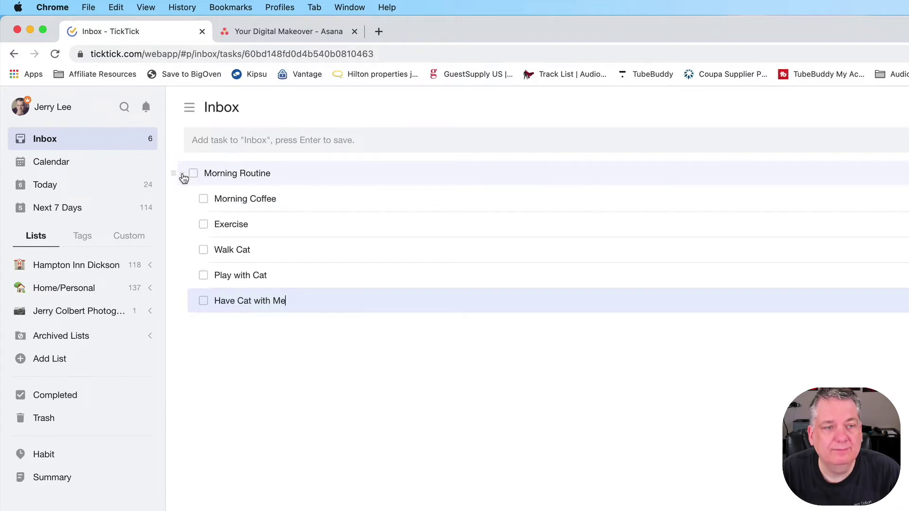
- Mark all five subtasks as complete one by one, along with the parent Morning Routine task
{"action": "left_click", "coordinate": [206, 201]}
{"action": "left_click", "coordinate": [206, 201]}
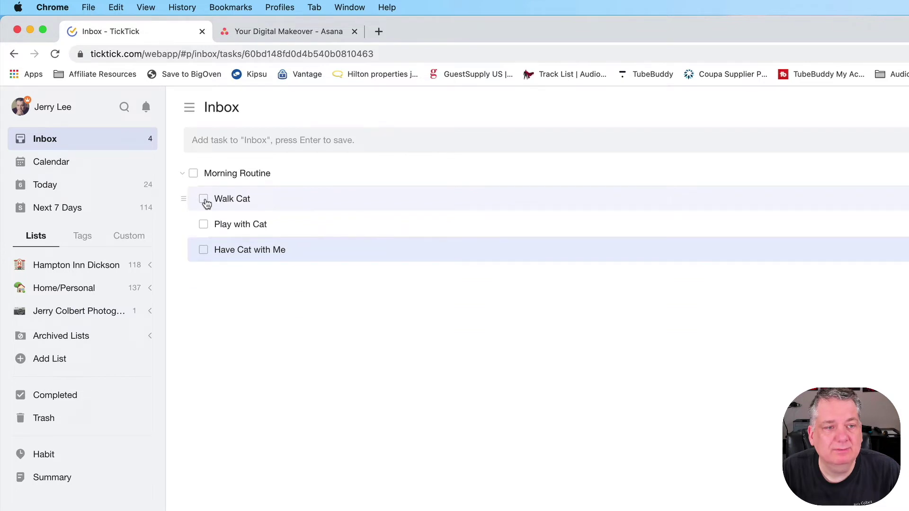
{"action": "left_click", "coordinate": [206, 201]}
{"action": "left_click", "coordinate": [204, 199]}
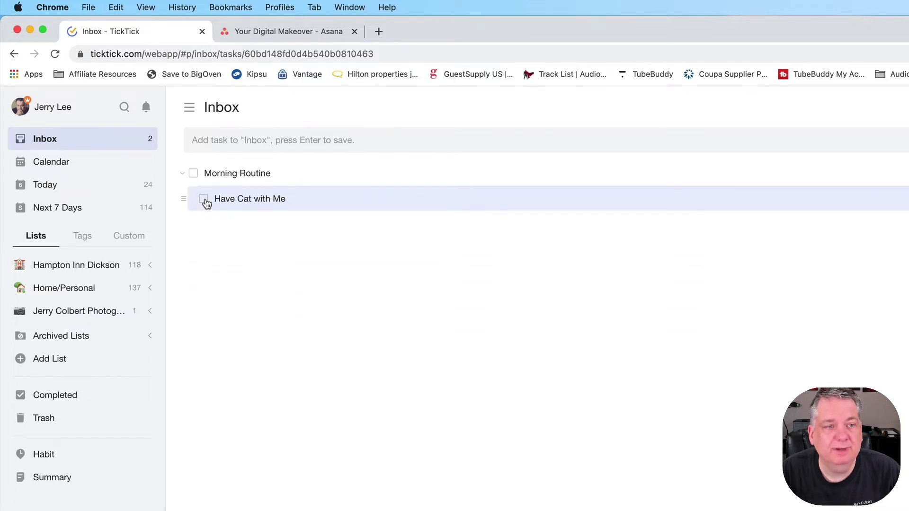
{"action": "left_click", "coordinate": [204, 200]}
{"action": "left_click", "coordinate": [193, 173]}
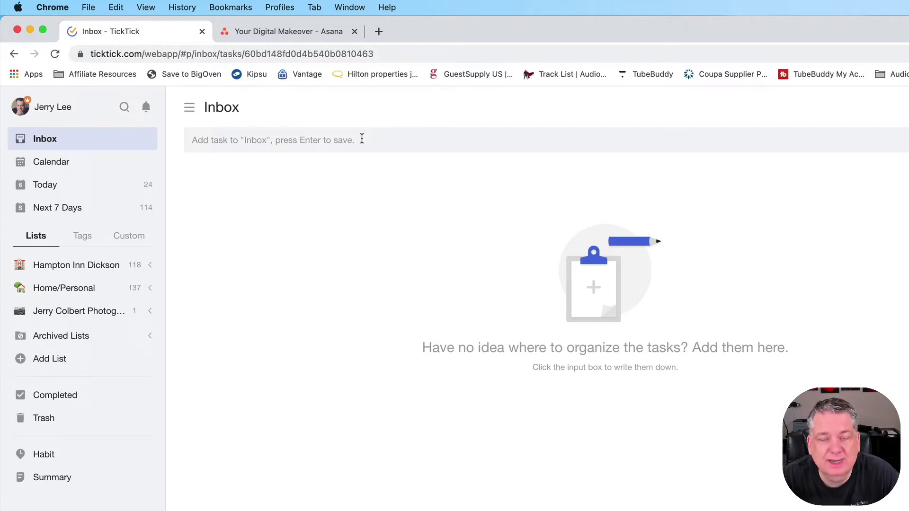
- Add a new Inbox task named "Routine", dated June 7, 2021 at 9:00 AM
{"action": "left_click", "coordinate": [361, 138]}
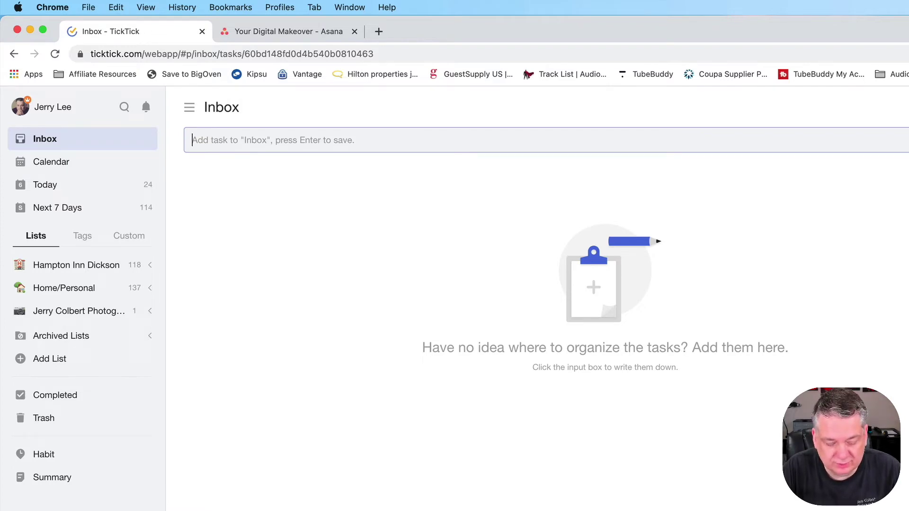
{"action": "type", "text": "Morning Routine"}
{"action": "key", "text": "Return"}
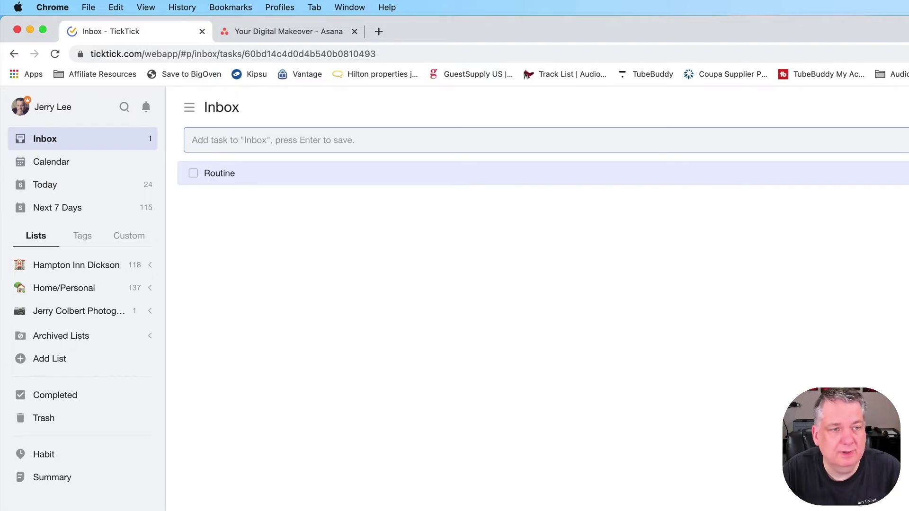
- Set the Routine task to repeat weekly through its custom date settings
{"action": "left_click", "coordinate": [274, 178]}
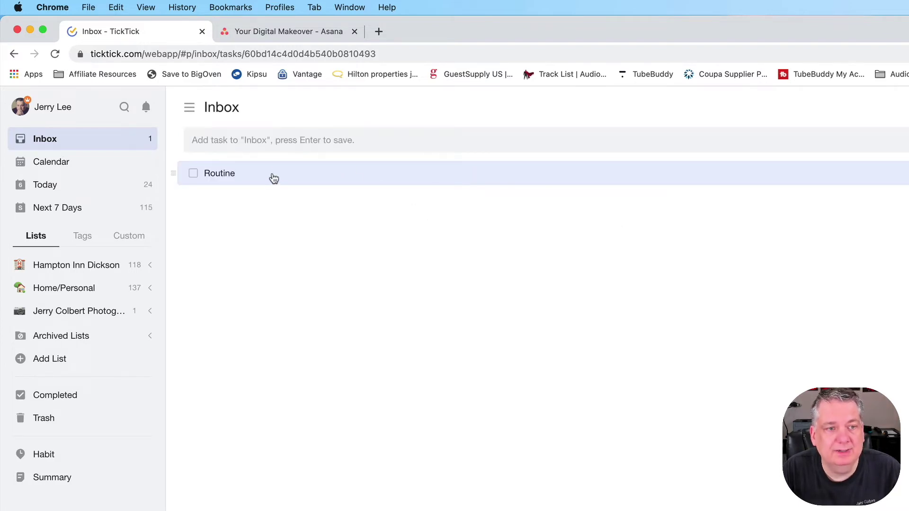
{"action": "right_click", "coordinate": [273, 175]}
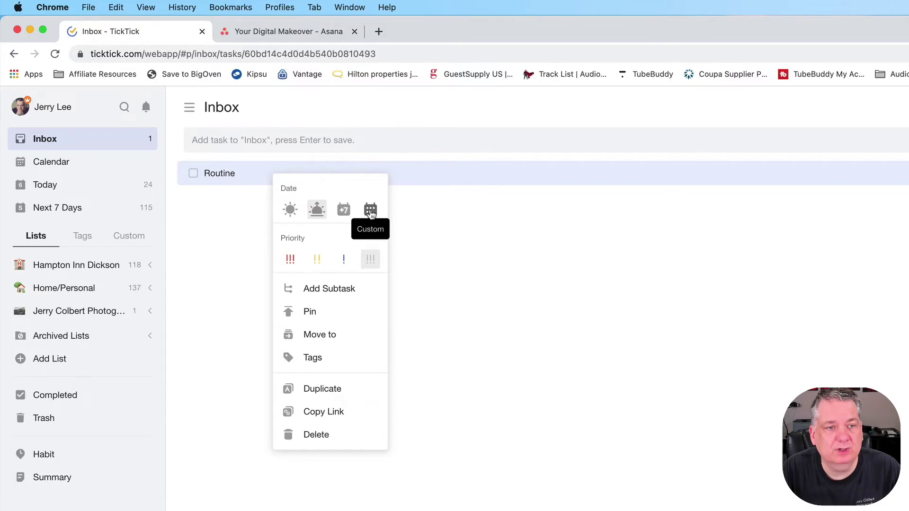
{"action": "left_click", "coordinate": [371, 211]}
{"action": "left_click", "coordinate": [343, 401]}
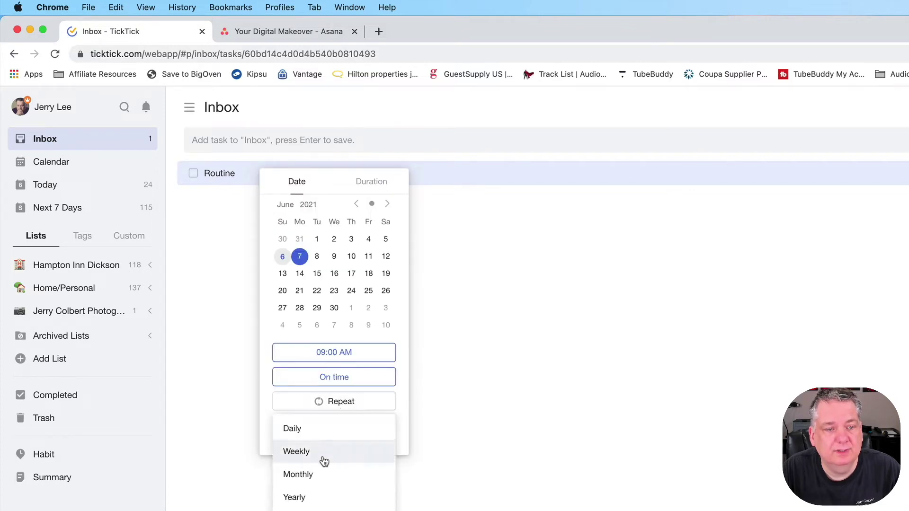
{"action": "left_click", "coordinate": [331, 449]}
{"action": "left_click", "coordinate": [365, 445]}
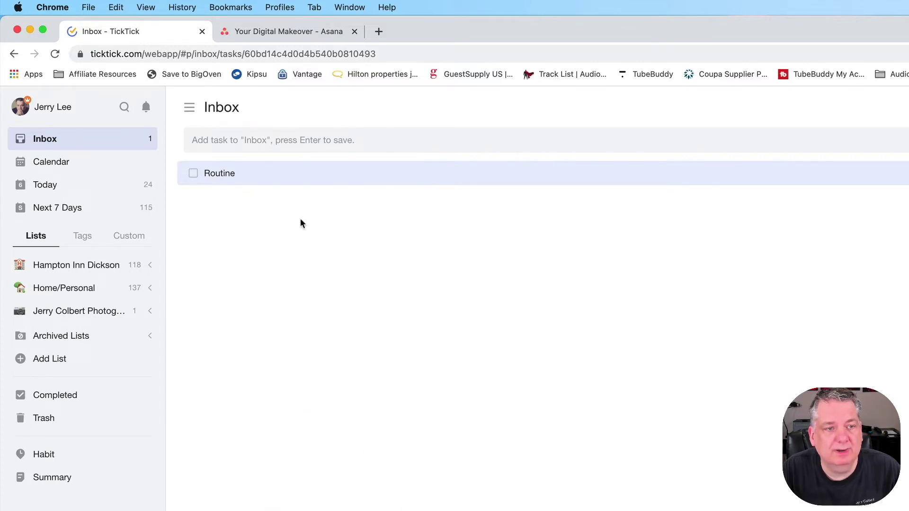
- Add the subtasks "Exercise", "Run", "Walk" and "Crawl" under the Routine task, leaving no blank subtask
{"action": "right_click", "coordinate": [284, 172]}
{"action": "left_click", "coordinate": [320, 285]}
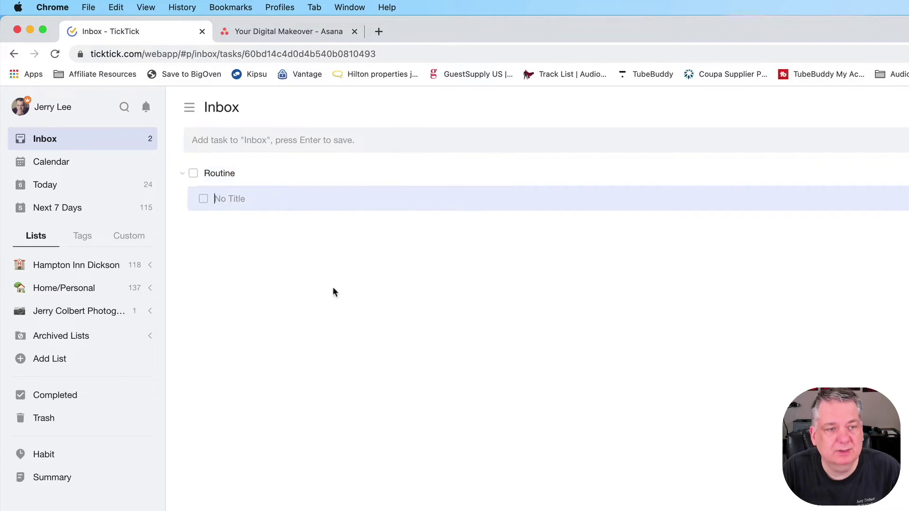
{"action": "type", "text": "Exercise"}
{"action": "key", "text": "Return"}
{"action": "type", "text": "Run"}
{"action": "key", "text": "Return"}
{"action": "type", "text": "Walk"}
{"action": "key", "text": "Return"}
{"action": "type", "text": "Crawl"}
{"action": "key", "text": "Return"}
{"action": "key", "text": "BackSpace"}
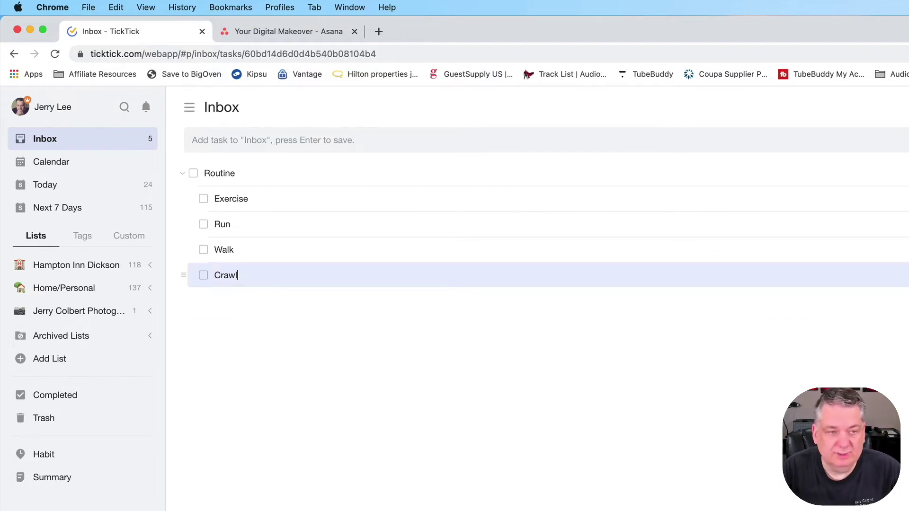
- Collapse and expand the Routine task's subtask list, leaving it expanded
{"action": "left_click", "coordinate": [182, 175]}
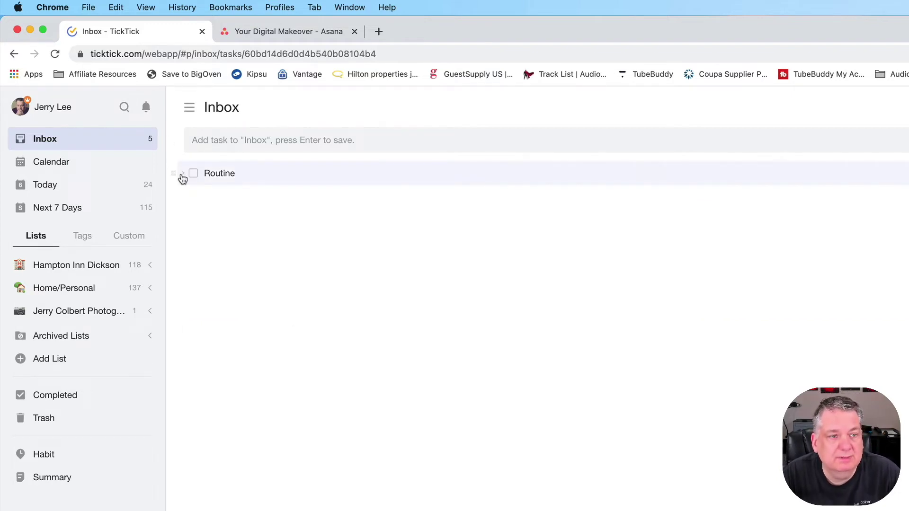
{"action": "left_click", "coordinate": [183, 175]}
{"action": "left_click", "coordinate": [182, 175]}
{"action": "left_click", "coordinate": [182, 175]}
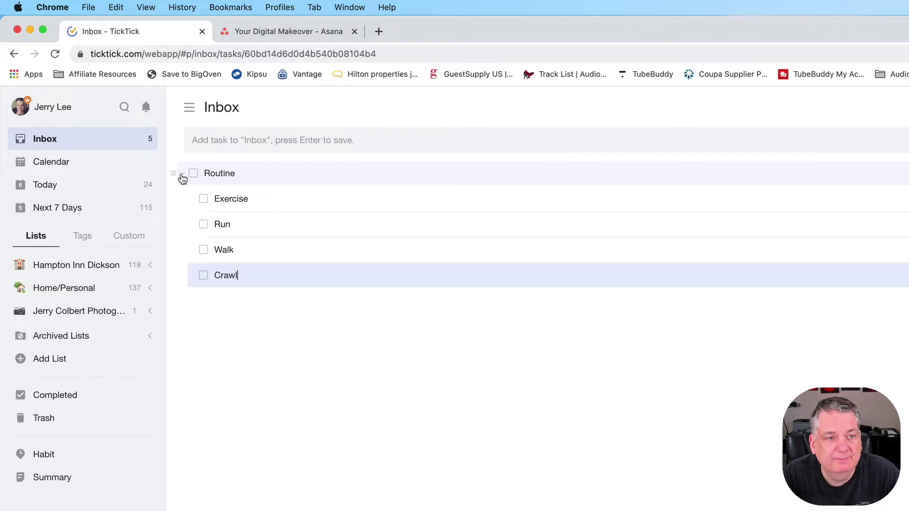
- Mark the Exercise, Run, Walk and Crawl subtasks as complete, along with the parent Routine task
{"action": "left_click", "coordinate": [205, 201]}
{"action": "left_click", "coordinate": [204, 201]}
{"action": "left_click", "coordinate": [204, 200]}
{"action": "left_click", "coordinate": [203, 201]}
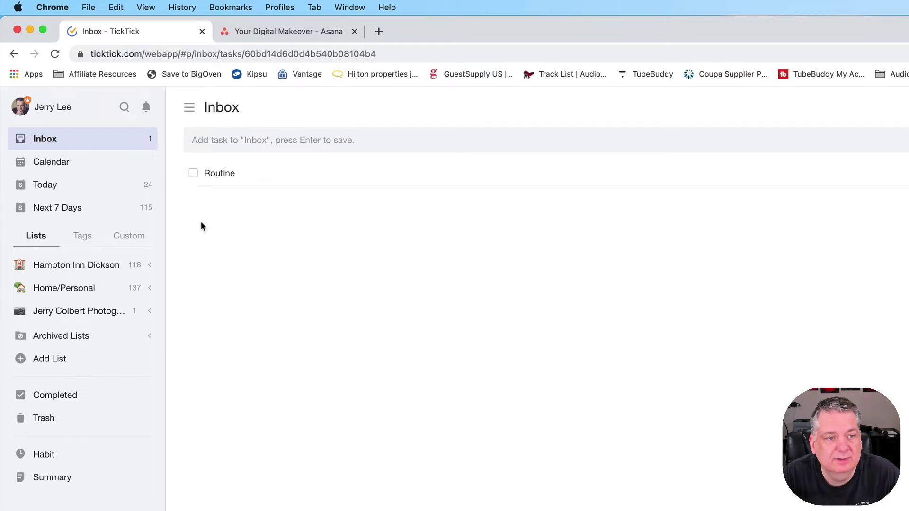
{"action": "left_click", "coordinate": [194, 173]}
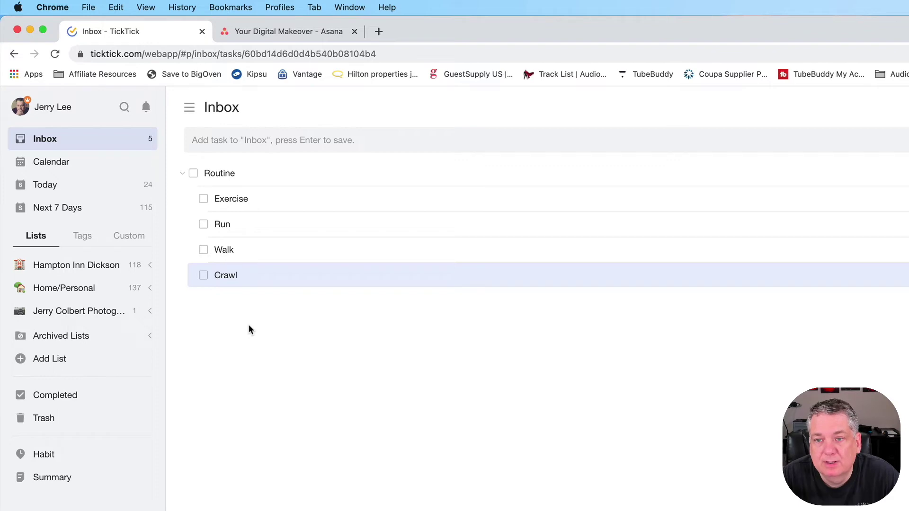
- Switch the Routine task's description to a checklist and add the item "It line", with a new blank item after it
{"action": "left_click", "coordinate": [276, 176]}
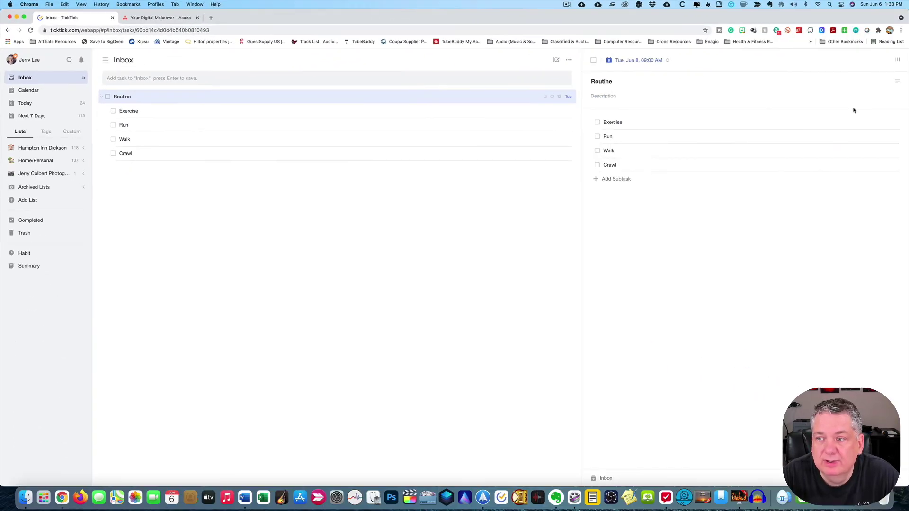
{"action": "left_click", "coordinate": [896, 83]}
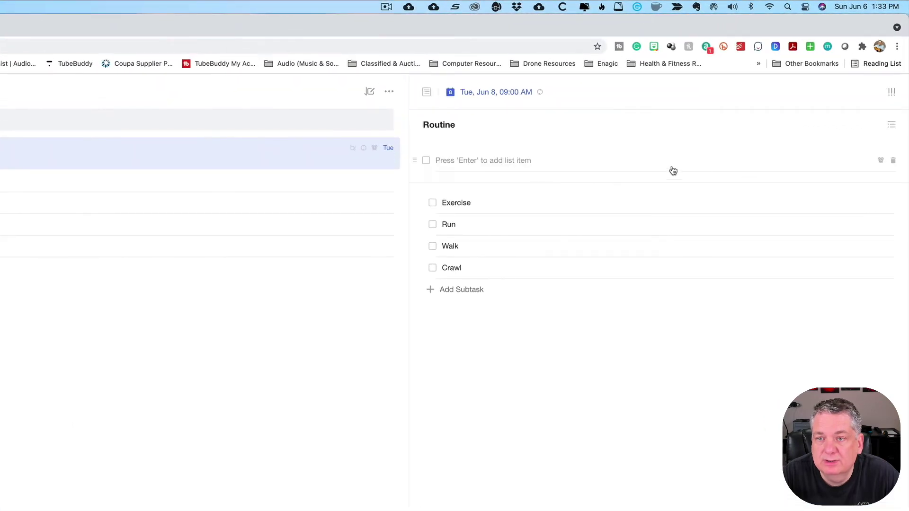
{"action": "type", "text": "It"}
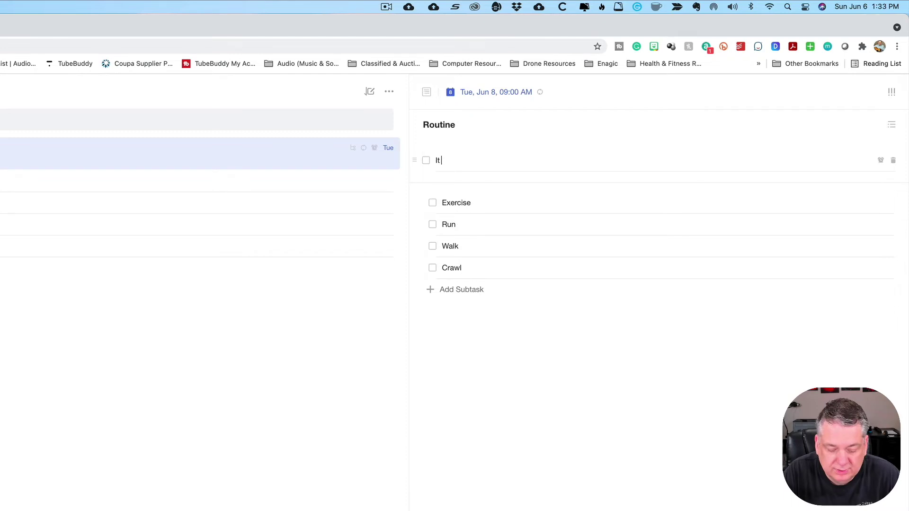
{"action": "type", "text": " line"}
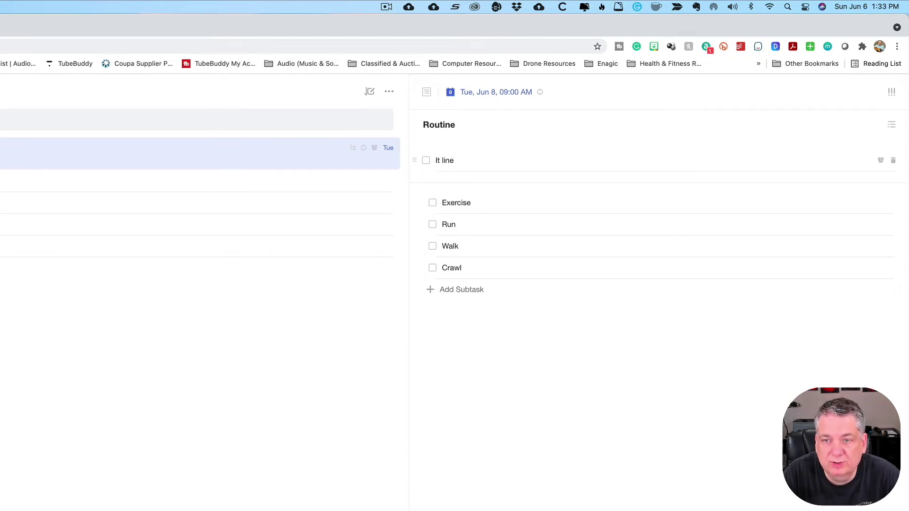
{"action": "key", "text": "Return"}
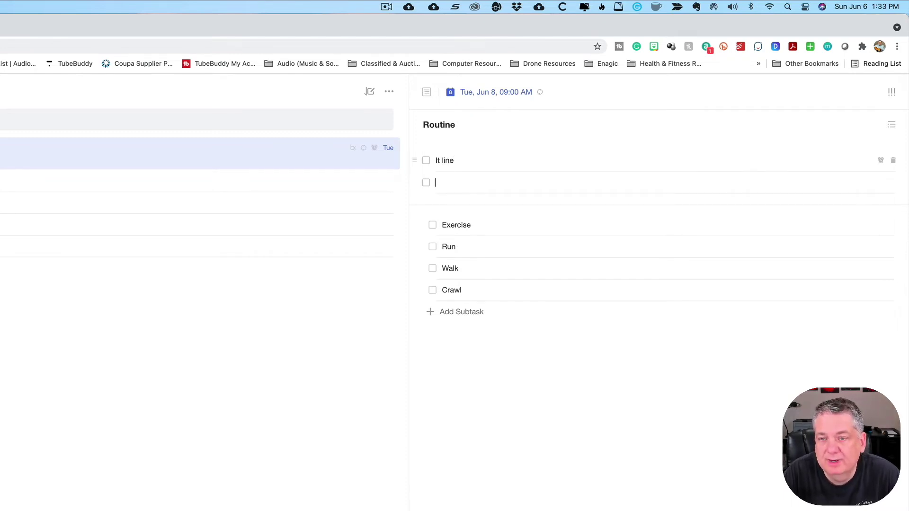
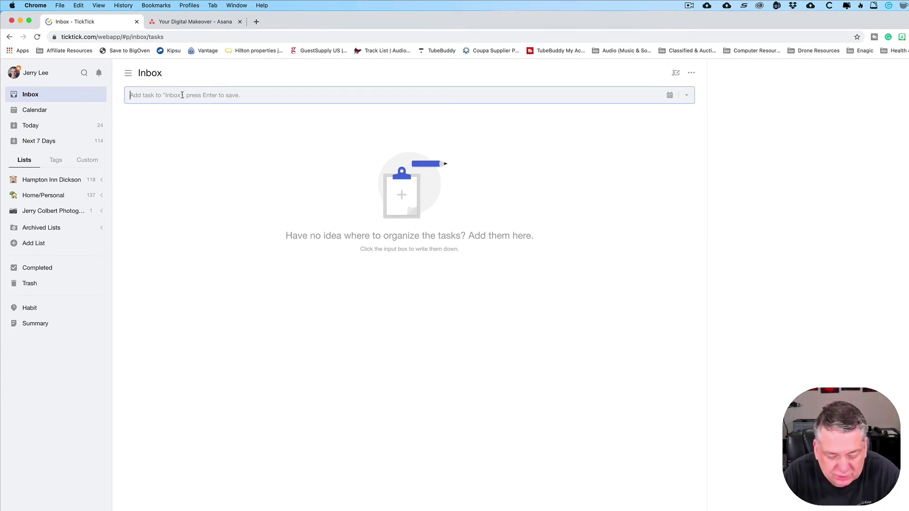
- Create a task named "Record YouTube Video" in the Inbox
{"action": "type", "text": "Re"}
{"action": "key", "text": "BackSpace"}
{"action": "key", "text": "BackSpace"}
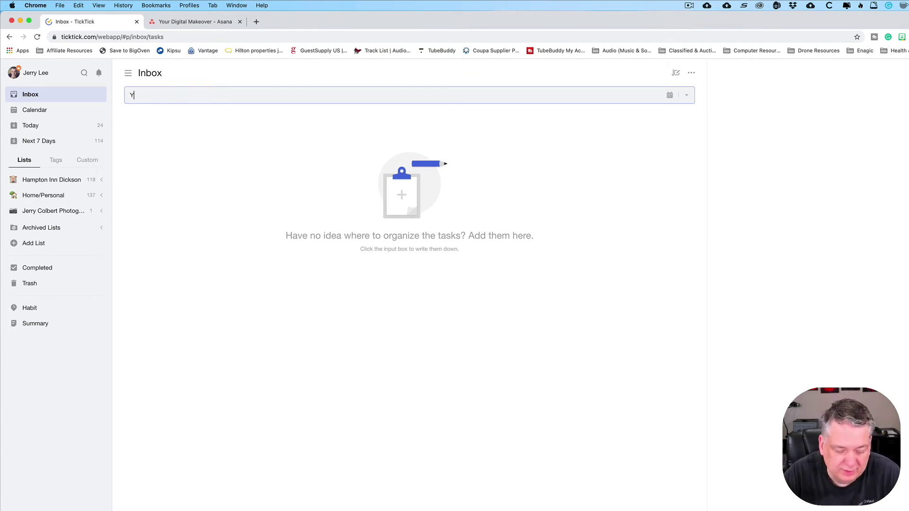
{"action": "type", "text": "Record YouT"}
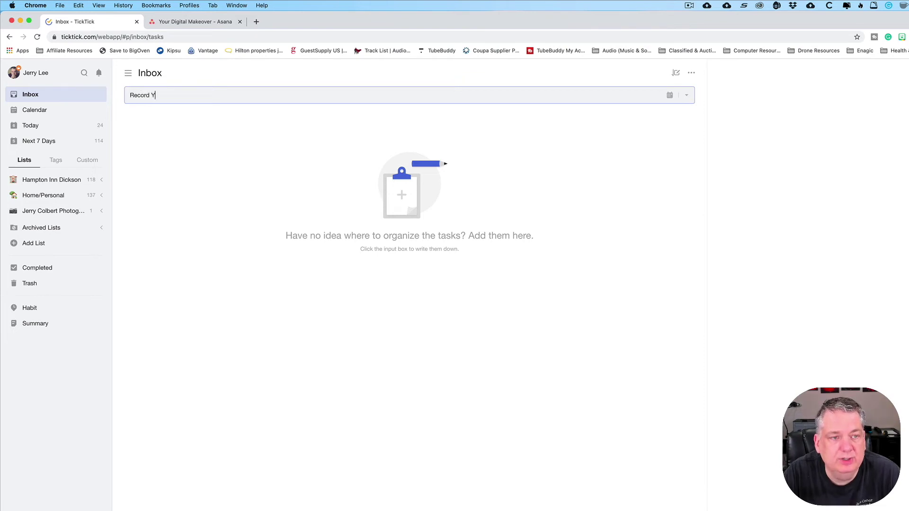
{"action": "type", "text": "ube Video"}
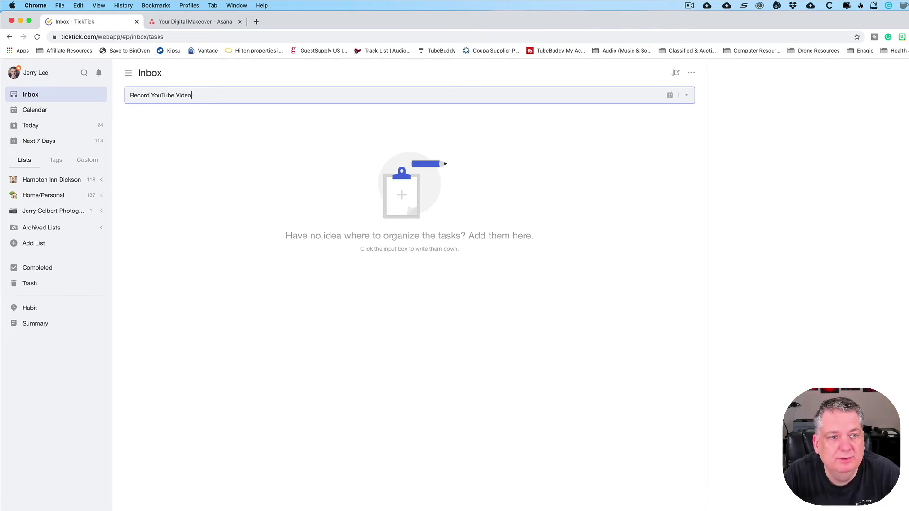
{"action": "key", "text": "Return"}
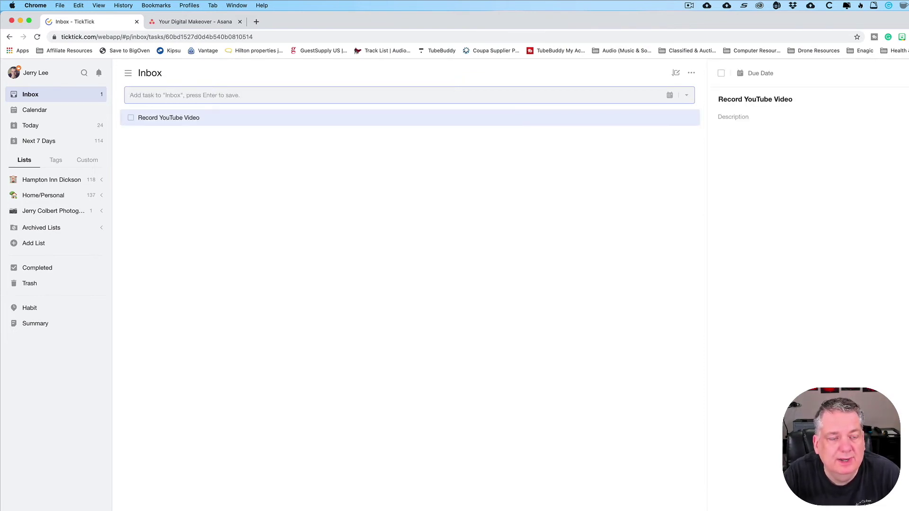
- Add the subtask "Come up with Thumbnail" under the Record YouTube Video task and start another subtask below it
{"action": "right_click", "coordinate": [215, 124]}
{"action": "left_click", "coordinate": [255, 200]}
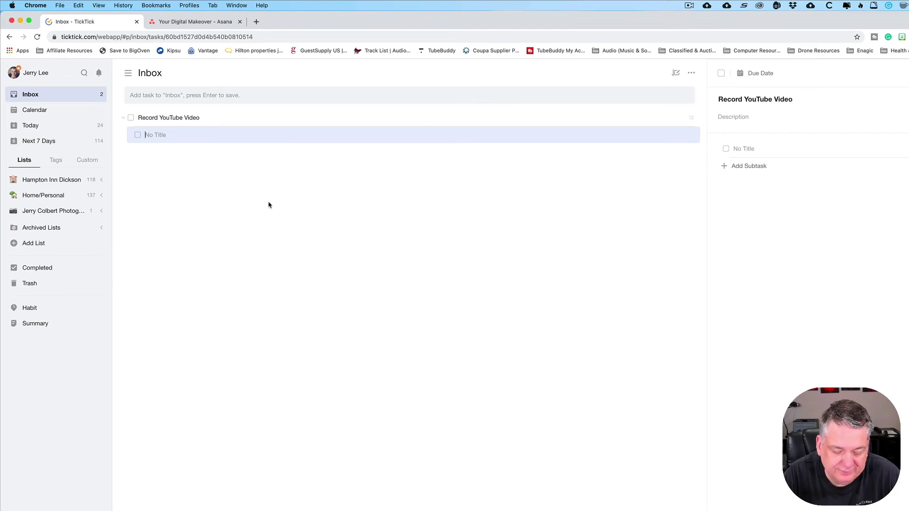
{"action": "type", "text": "Come up"}
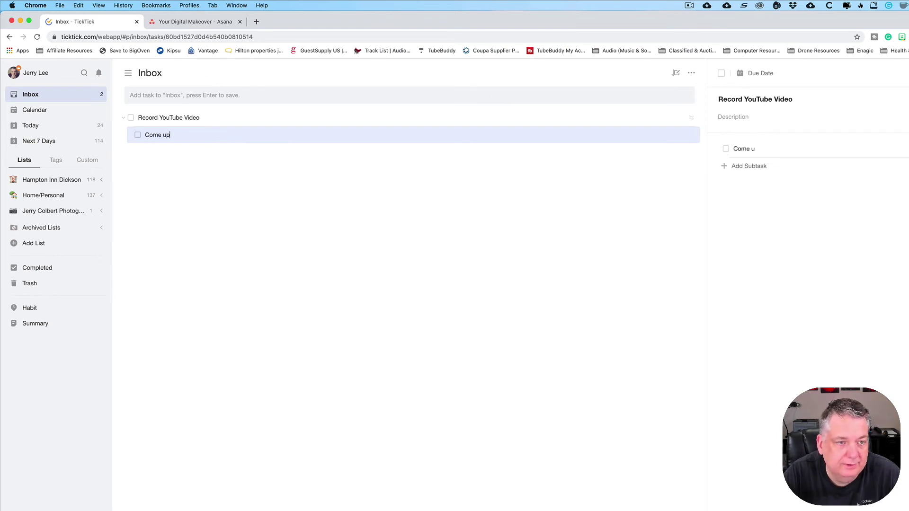
{"action": "type", "text": " with Thum"}
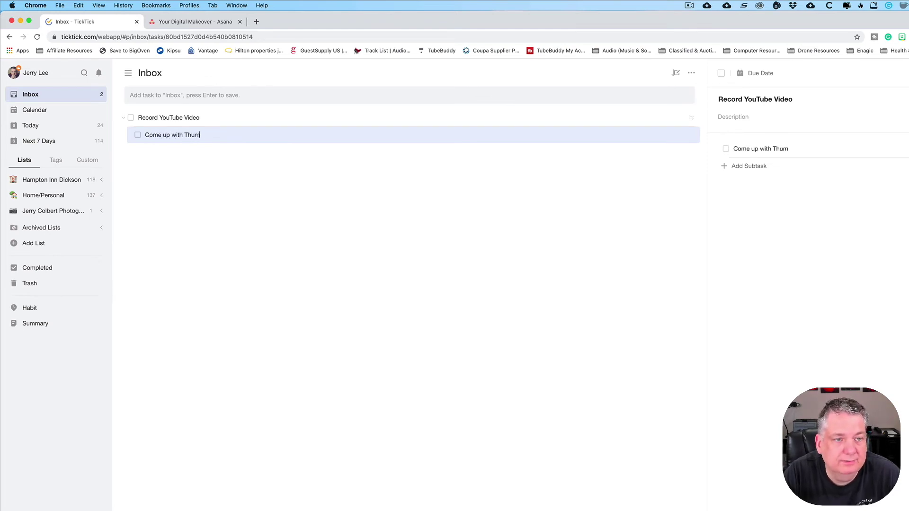
{"action": "type", "text": "bnail"}
{"action": "key", "text": "Return"}
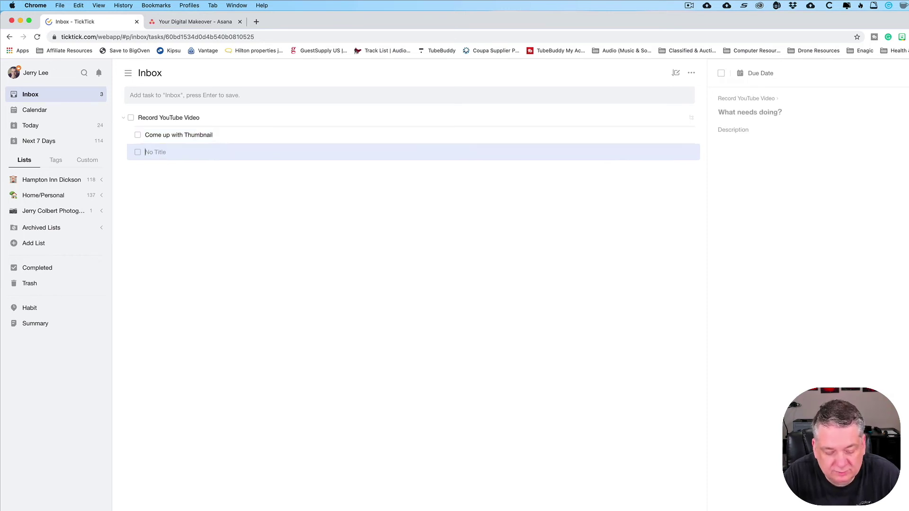
- Name the second subtask of the Record YouTube Video task "Come up with Tags"
{"action": "type", "text": "Come wit"}
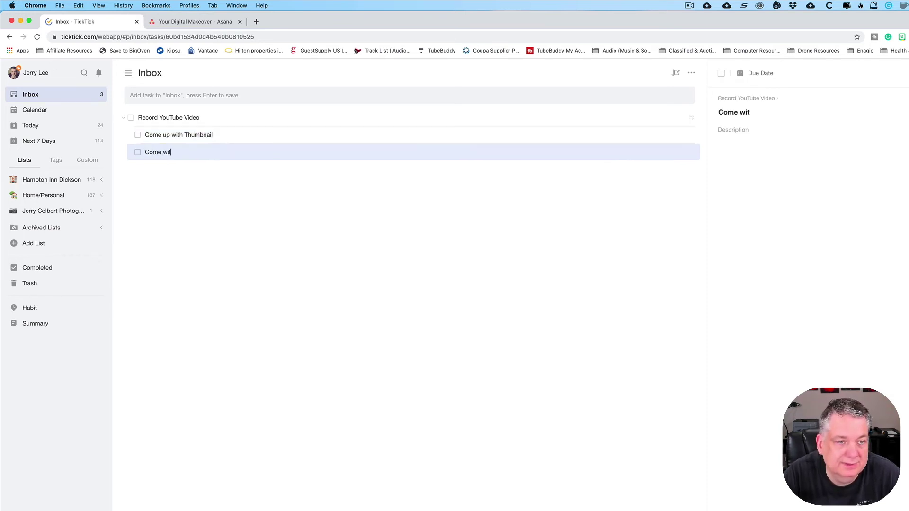
{"action": "key", "text": "BackSpace"}
{"action": "key", "text": "BackSpace"}
{"action": "type", "text": "u"}
{"action": "key", "text": "BackSpace"}
{"action": "key", "text": "BackSpace"}
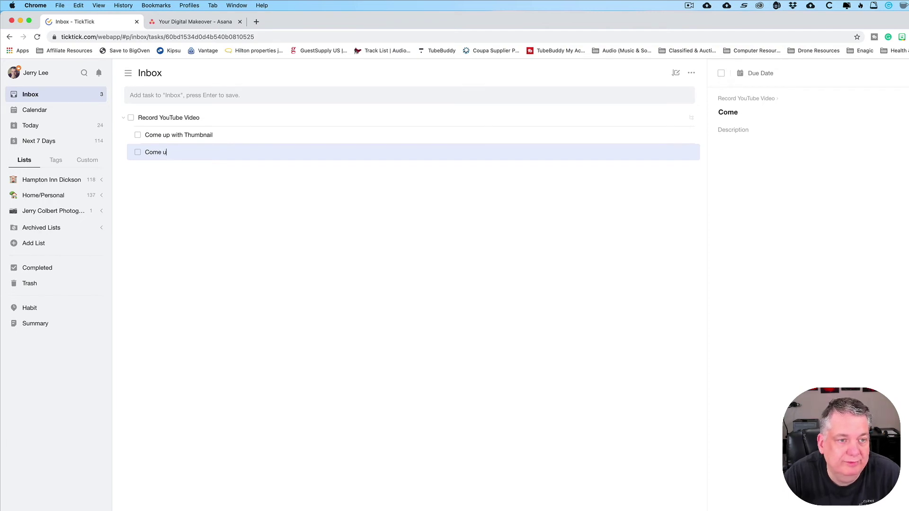
{"action": "type", "text": "up wo"}
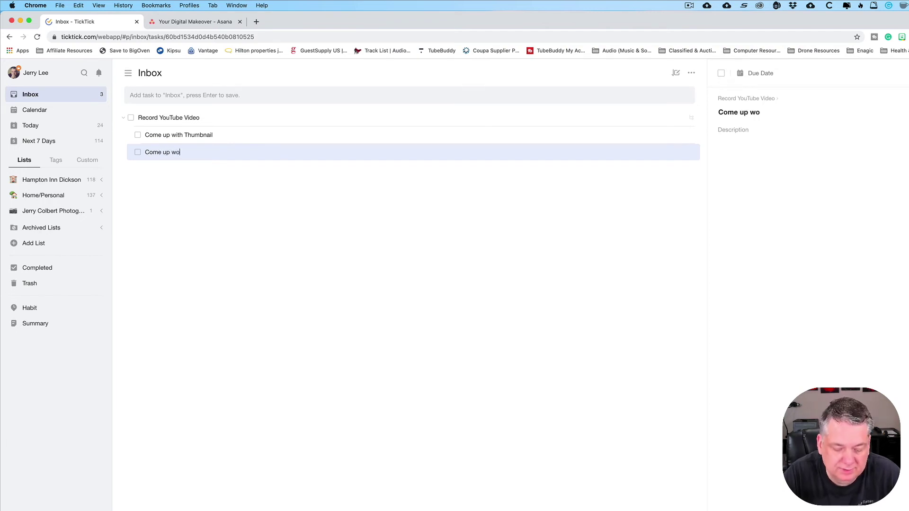
{"action": "key", "text": "BackSpace"}
{"action": "type", "text": "ith Tag"}
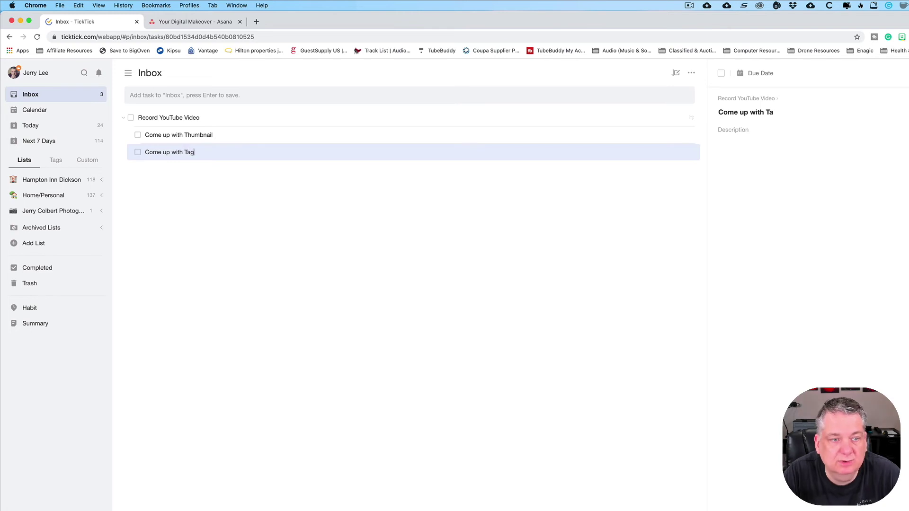
{"action": "type", "text": "s"}
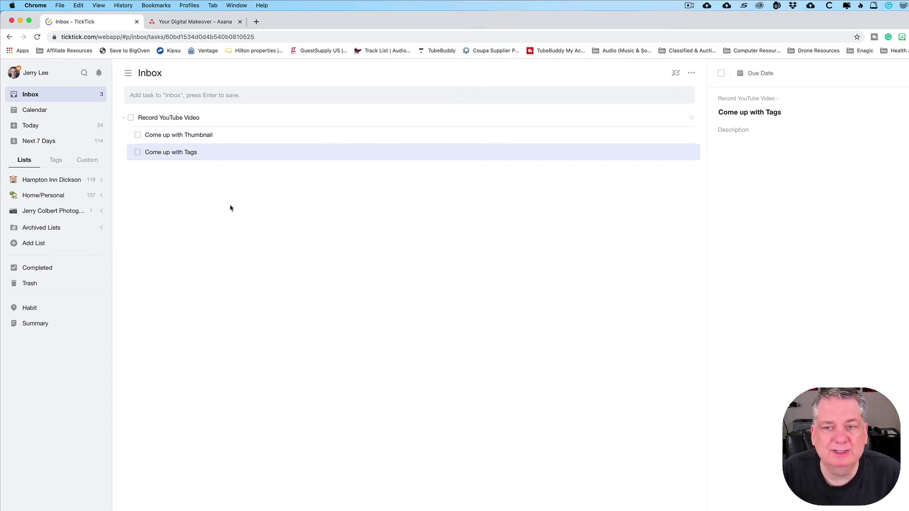
{"action": "right_click", "coordinate": [231, 118]}
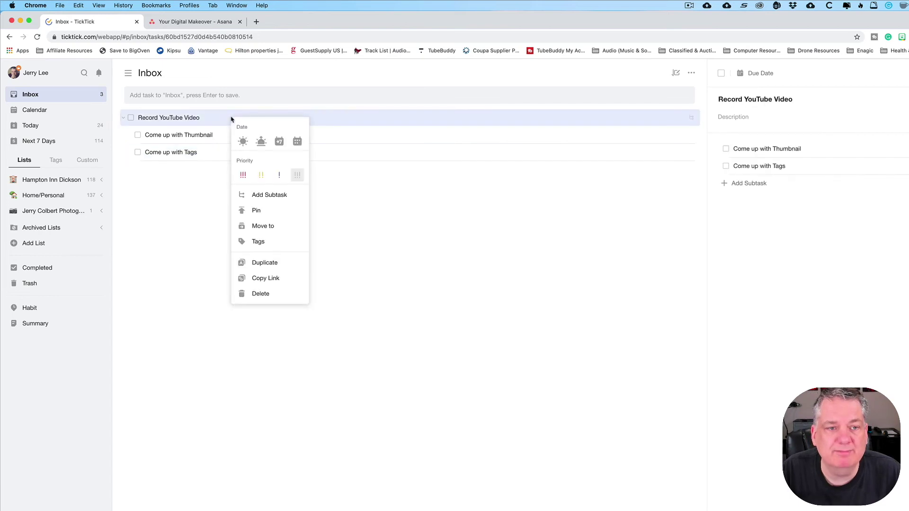
{"action": "right_click", "coordinate": [216, 138]}
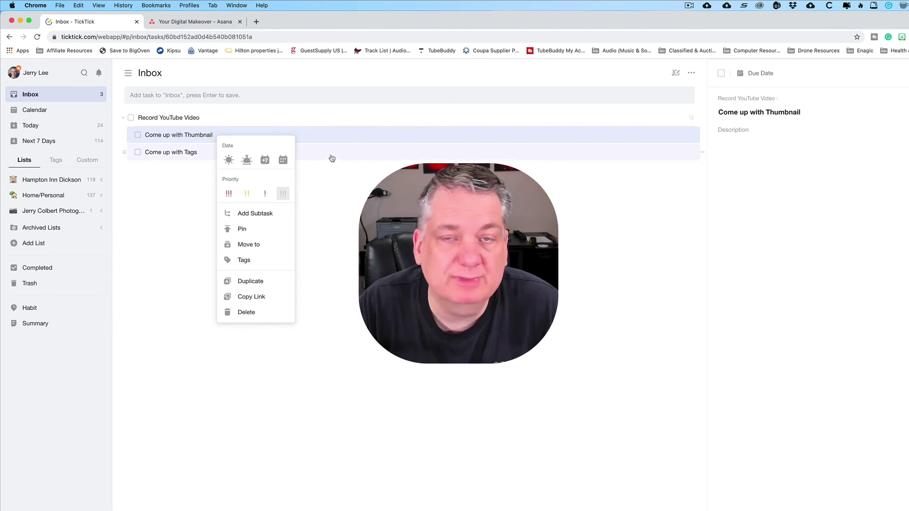
{"action": "left_click", "coordinate": [327, 191]}
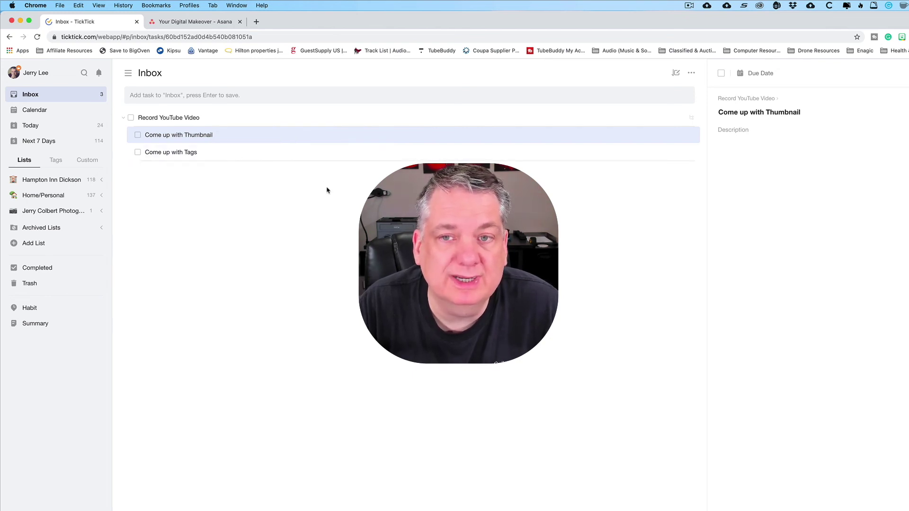